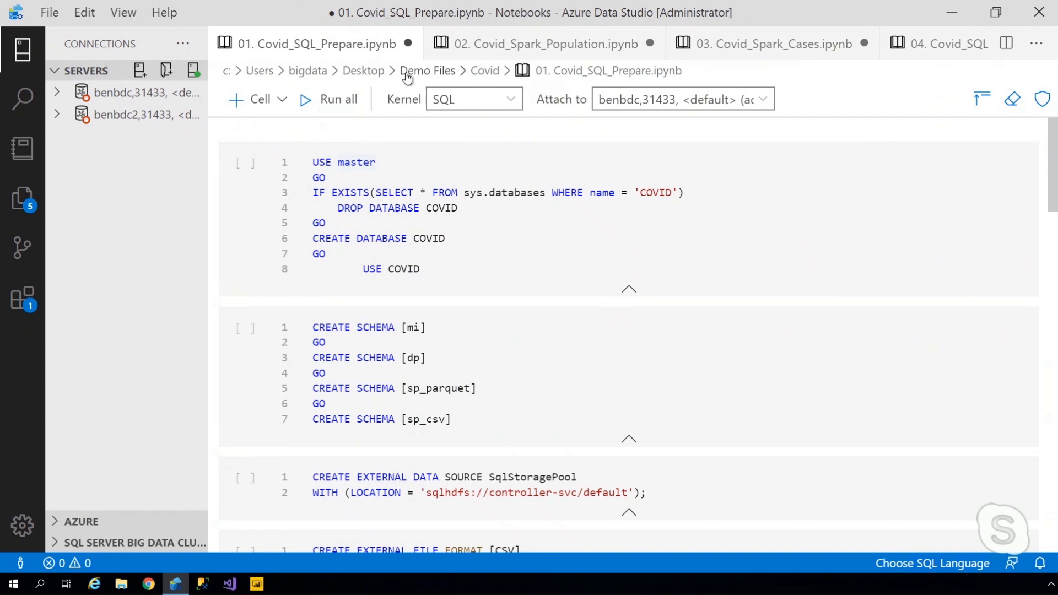
# Close the 01. Covid_SQL_Prepare notebook tab, discarding its unsaved changes.
pyautogui.rightClick(377, 50)
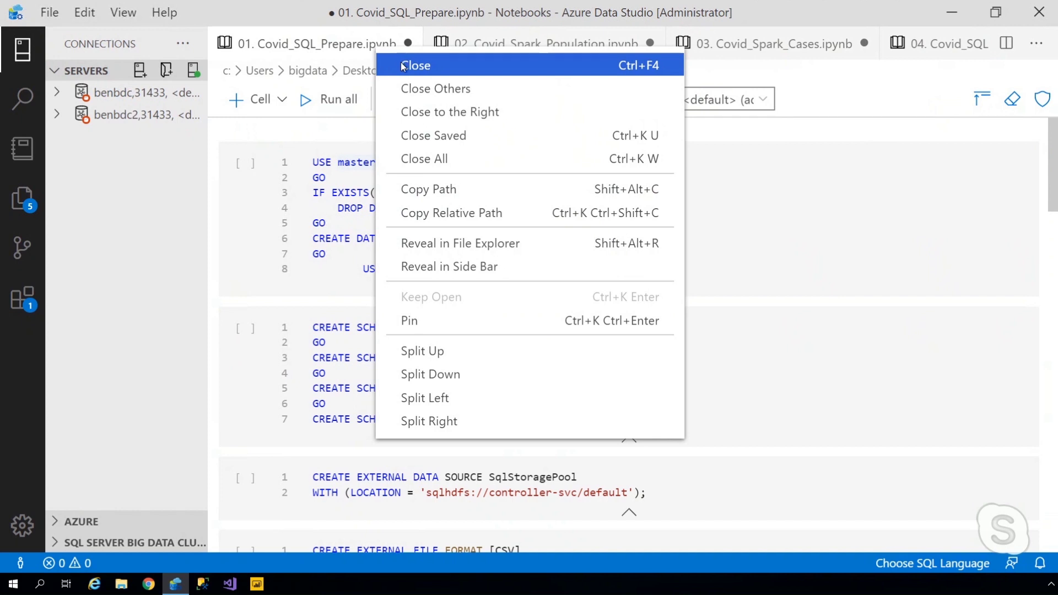
pyautogui.click(402, 66)
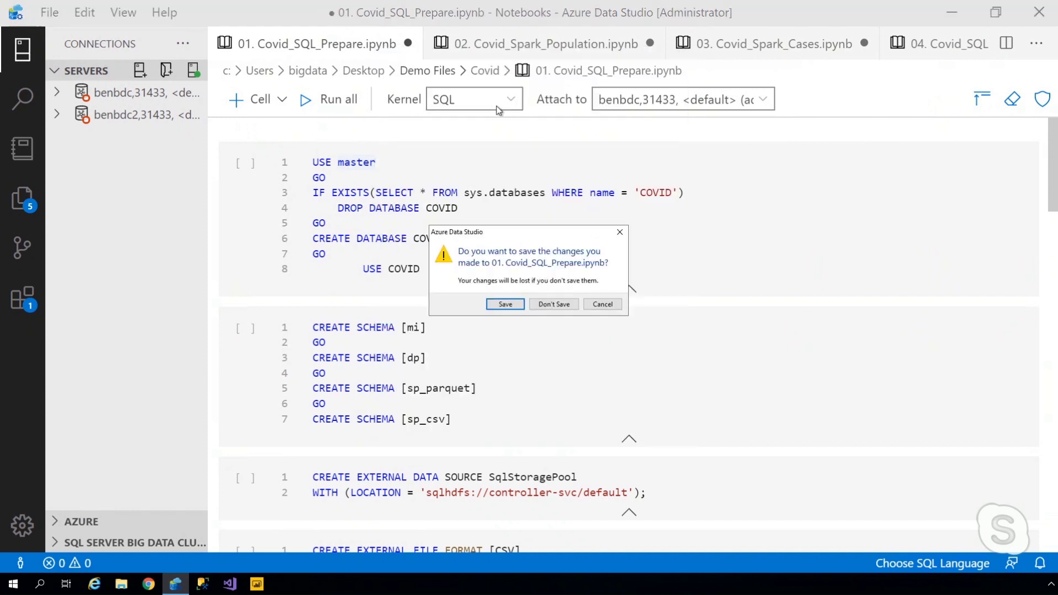
pyautogui.click(558, 303)
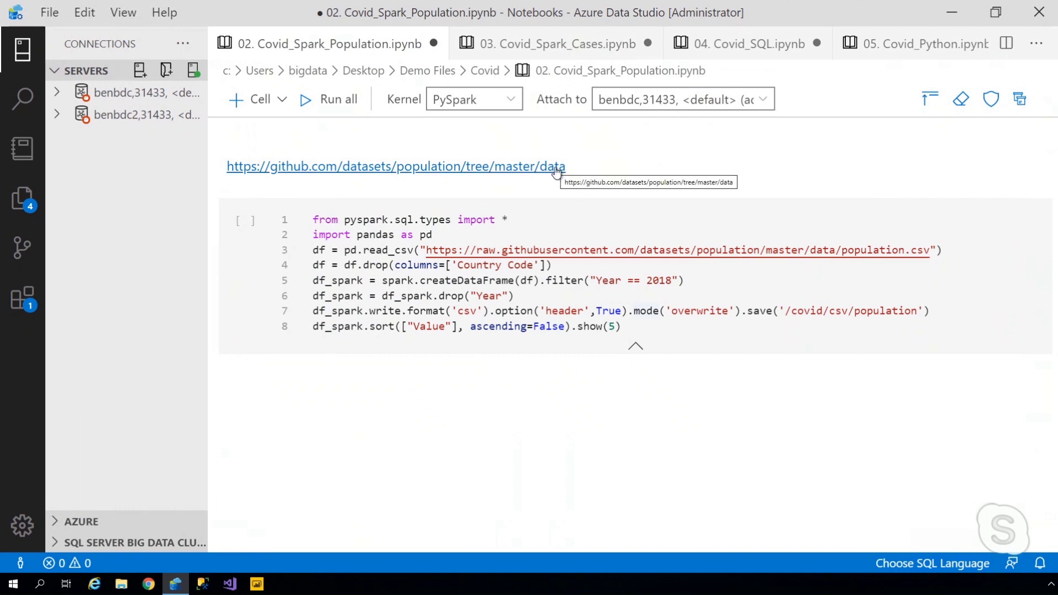
pyautogui.moveTo(414, 218)
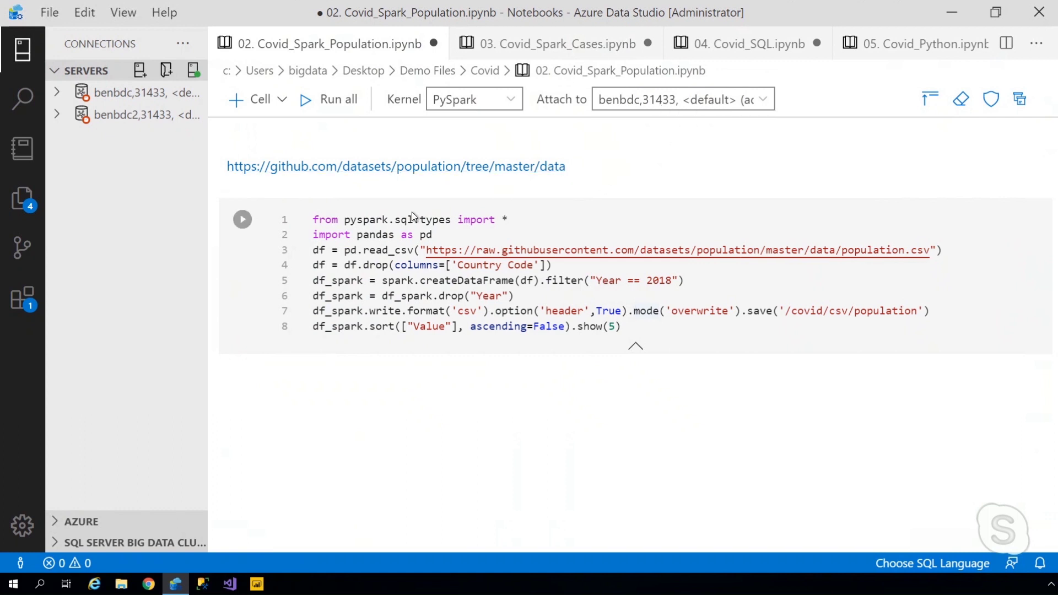
# Run the PySpark population-loading cell and expand the benbdc connection's HDFS folders.
pyautogui.click(242, 219)
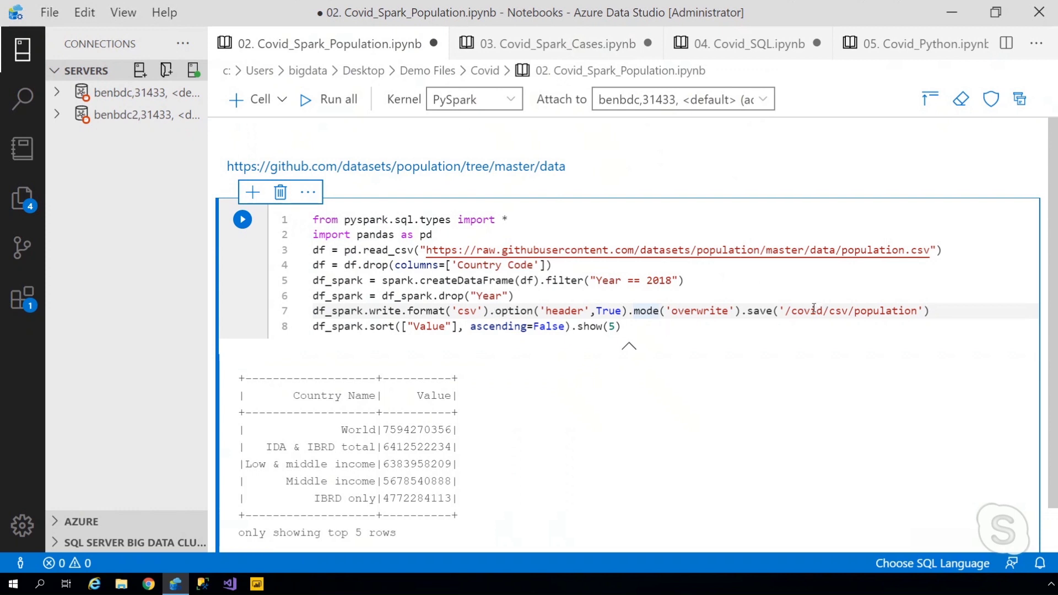
pyautogui.click(141, 95)
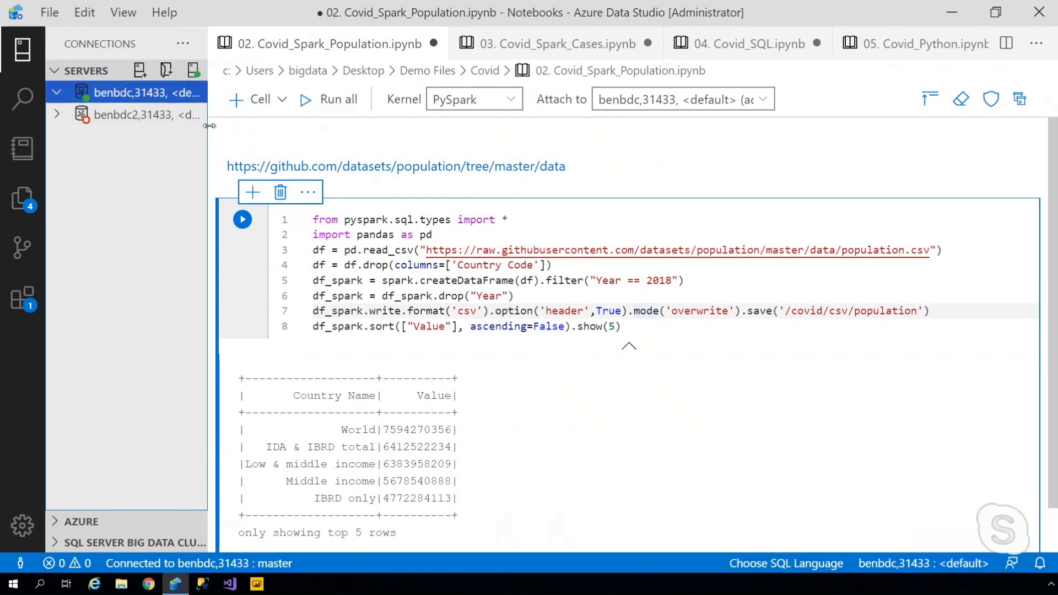
pyautogui.moveTo(208, 125); pyautogui.dragTo(261, 126)
pyautogui.click(102, 180)
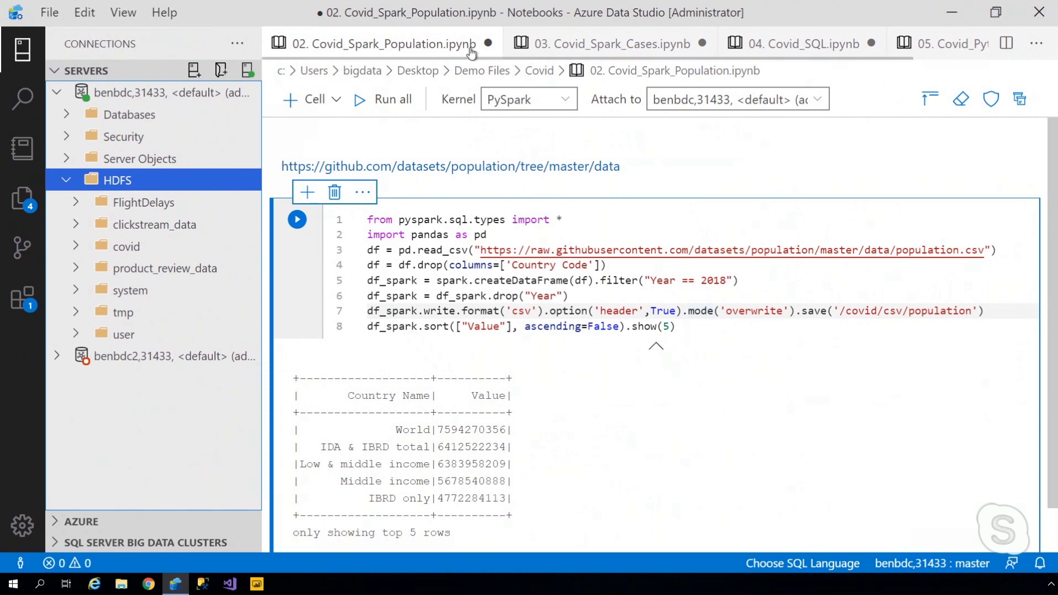
# Close the 02 Spark population notebook without saving and follow notebook 03's GitHub data link.
pyautogui.rightClick(431, 48)
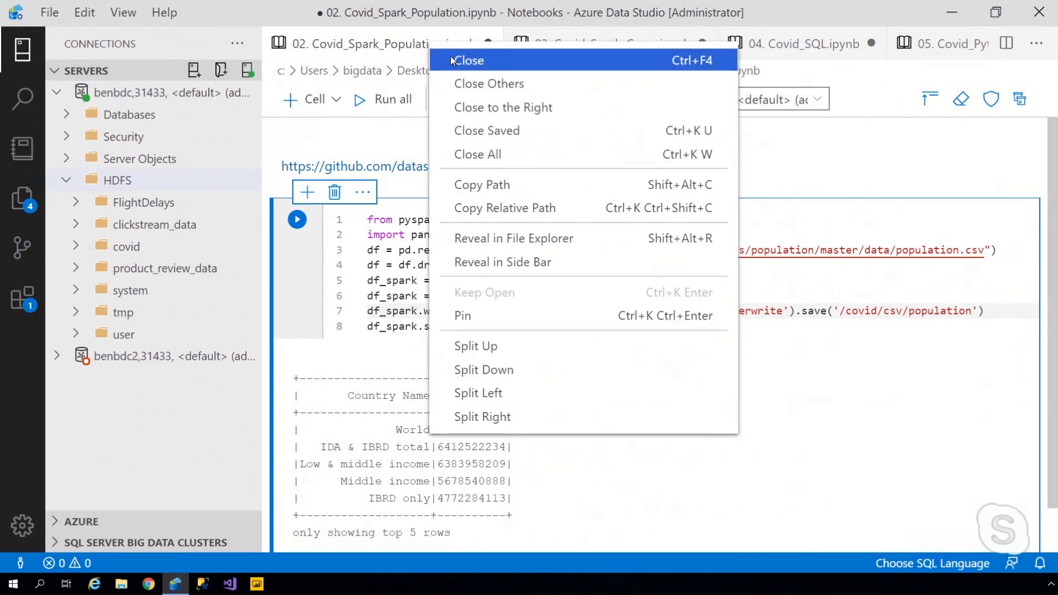
pyautogui.click(452, 60)
pyautogui.click(554, 311)
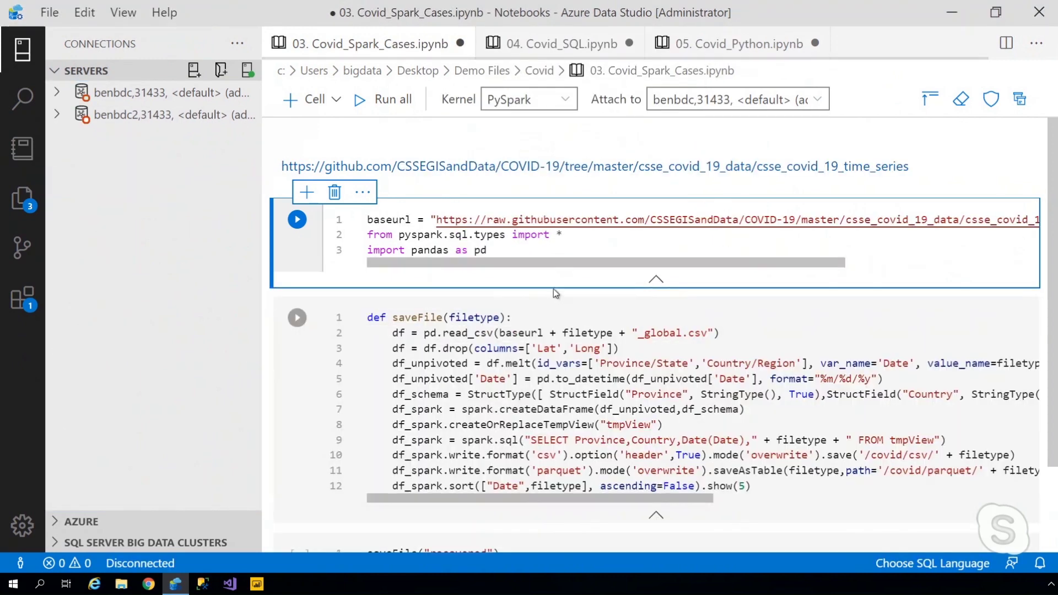
pyautogui.click(521, 169)
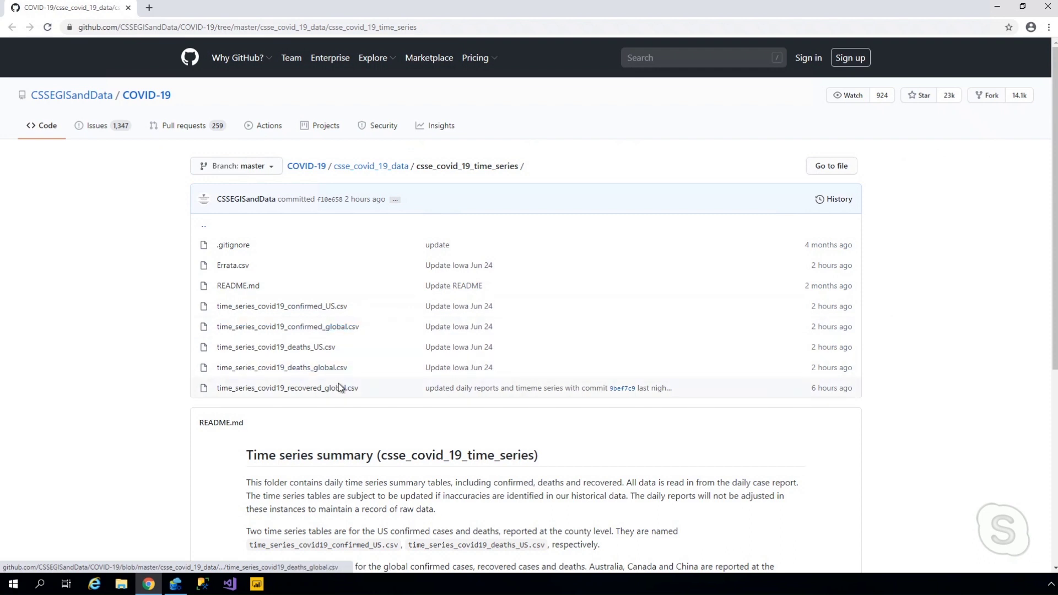
# Open time_series_covid19_confirmed_global.csv in the GitHub COVID-19 time series repository.
pyautogui.click(342, 330)
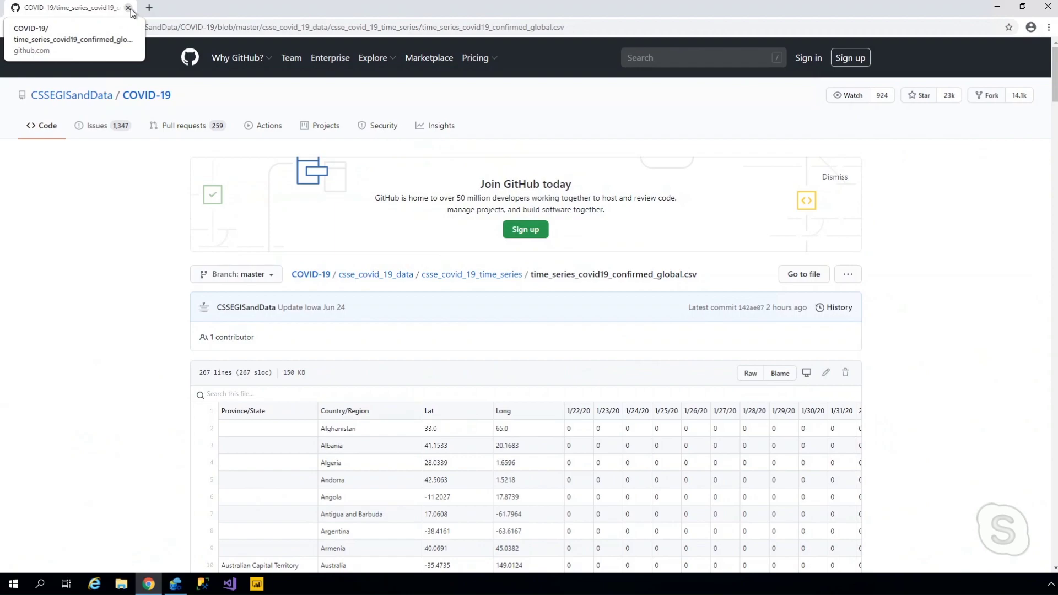
# Leave Chrome, then run the base URL/imports cell and the saveFile definition cell.
pyautogui.click(128, 9)
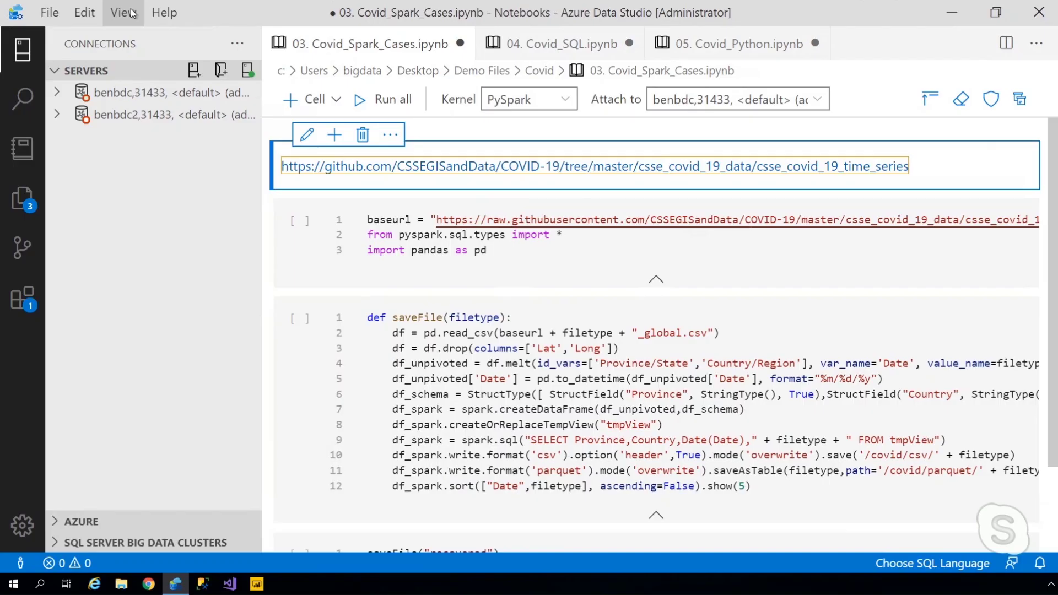
pyautogui.click(372, 222)
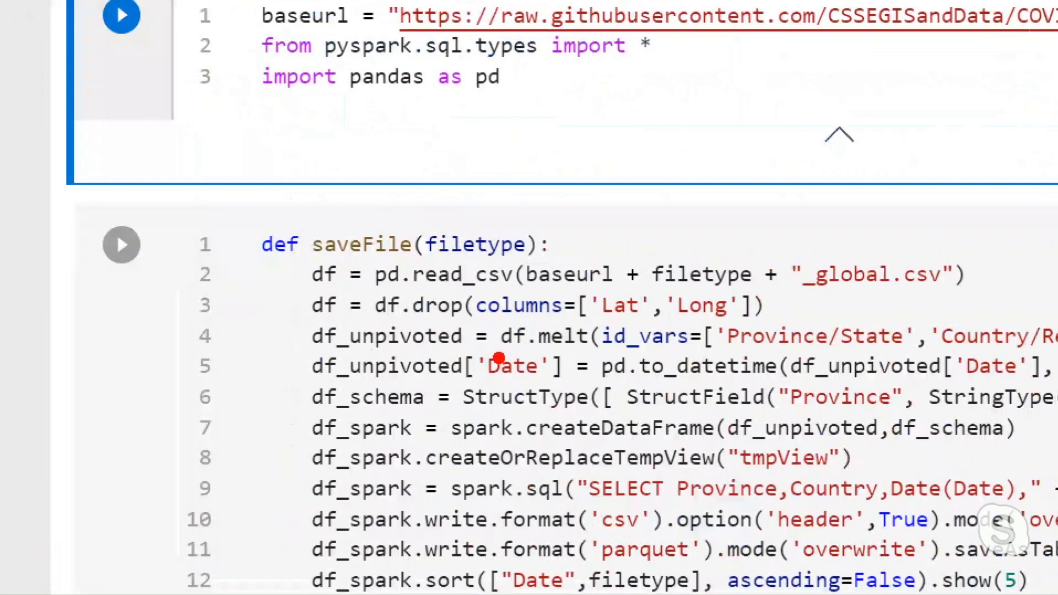
pyautogui.moveTo(499, 359); pyautogui.dragTo(578, 364)
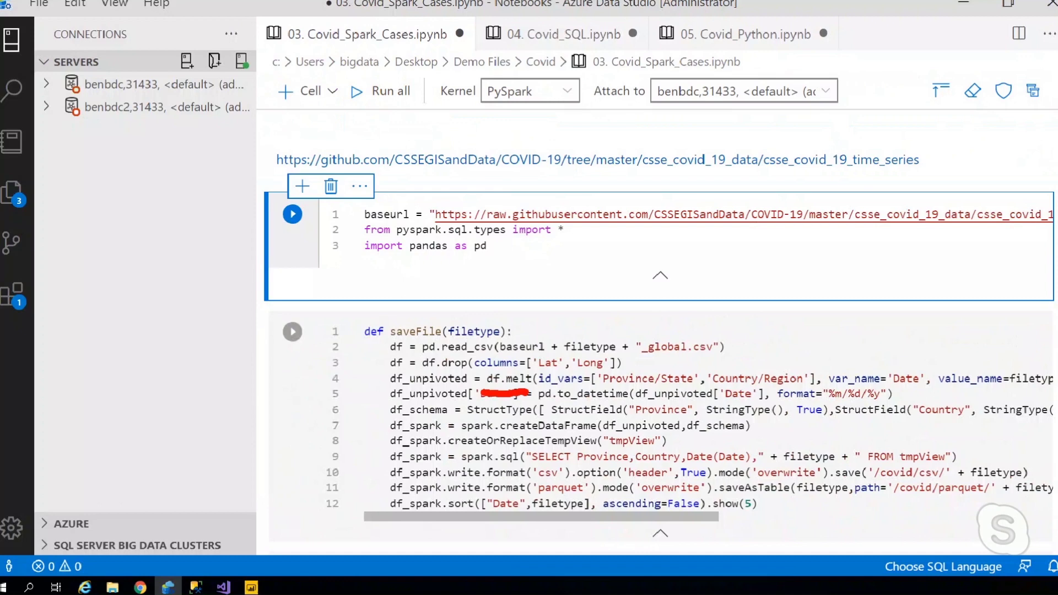
pyautogui.click(296, 335)
pyautogui.scroll(-3, 299, 343)
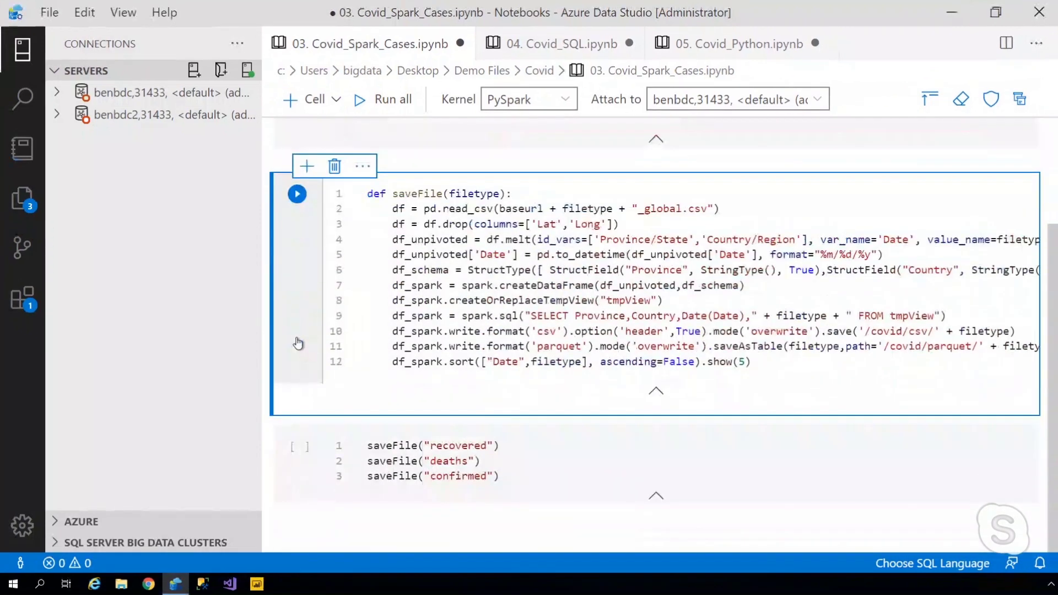
pyautogui.click(297, 447)
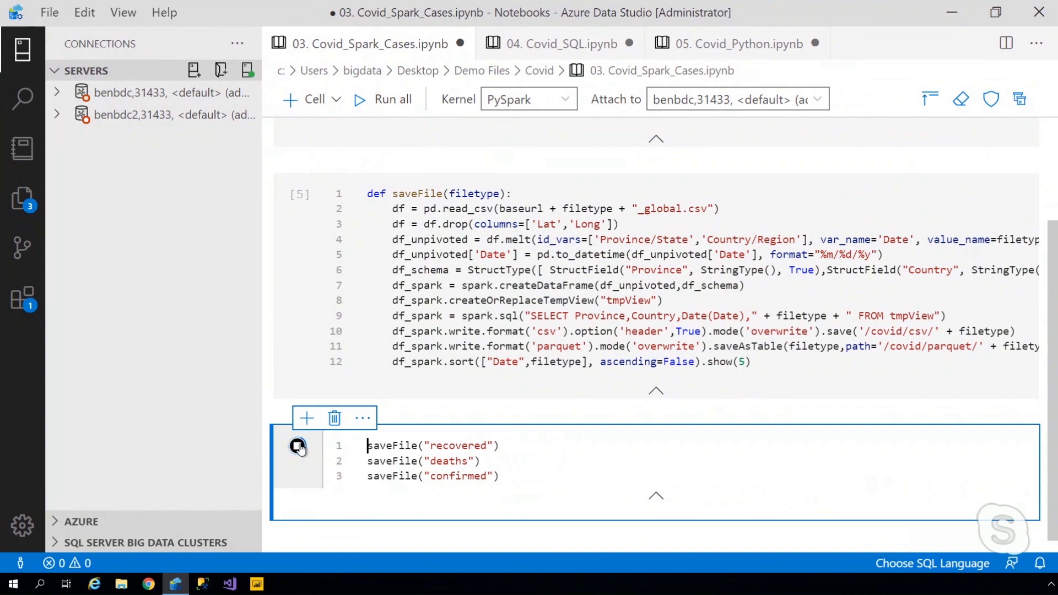
pyautogui.scroll(-5, 507, 370)
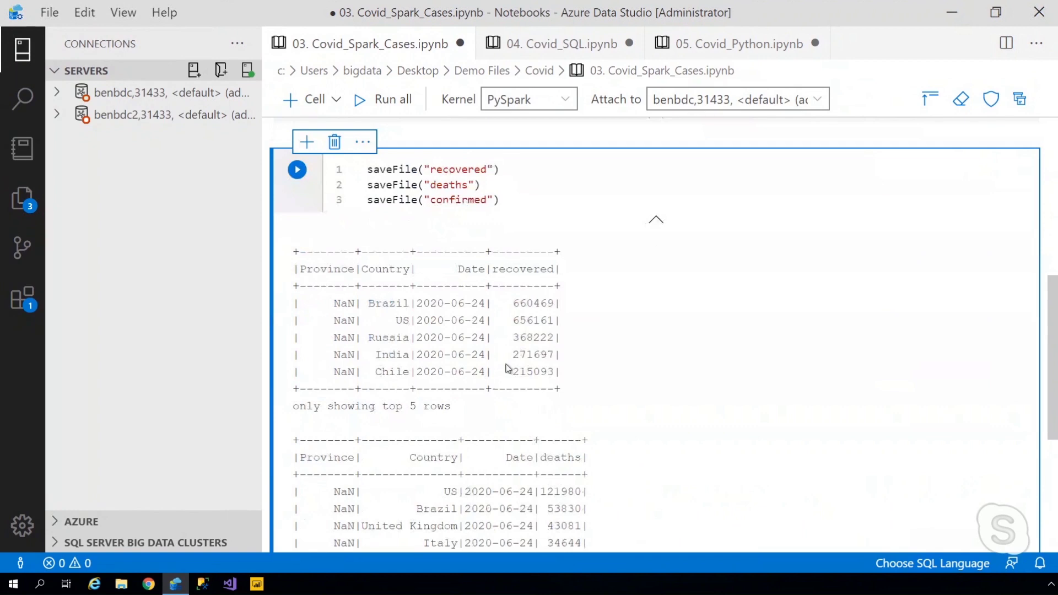
pyautogui.scroll(-3, 557, 347)
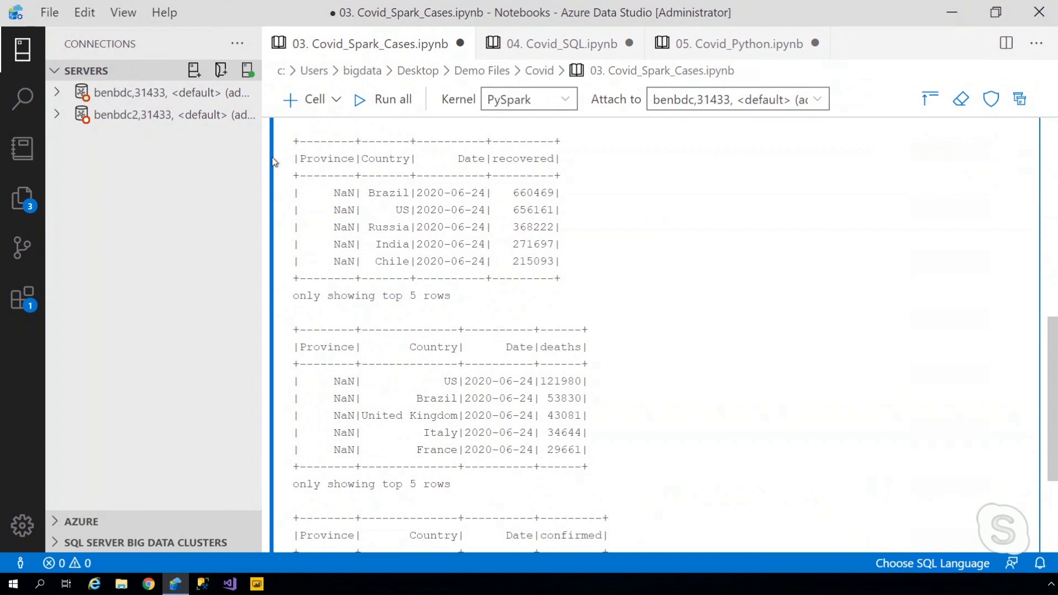
# Browse benbdc > HDFS > covid > parquet to see the confirmed and deaths files.
pyautogui.click(80, 103)
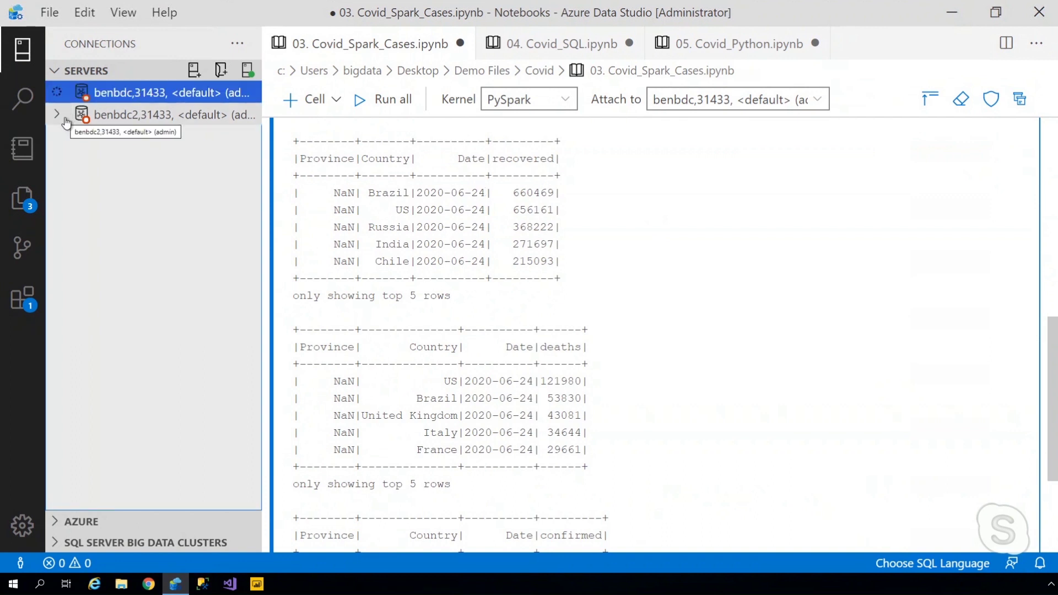
pyautogui.click(67, 180)
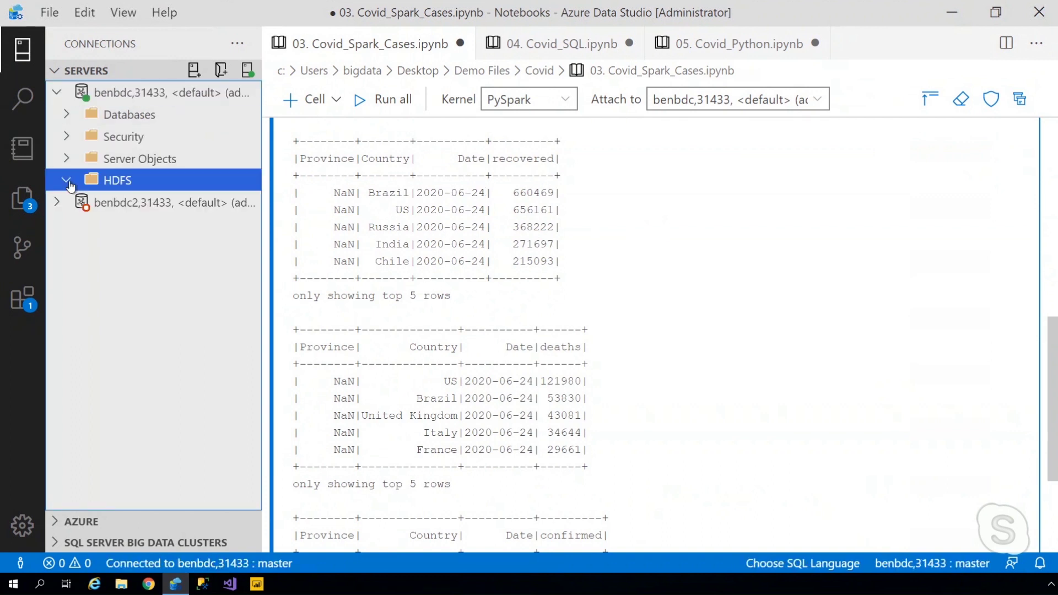
pyautogui.click(75, 246)
pyautogui.click(85, 291)
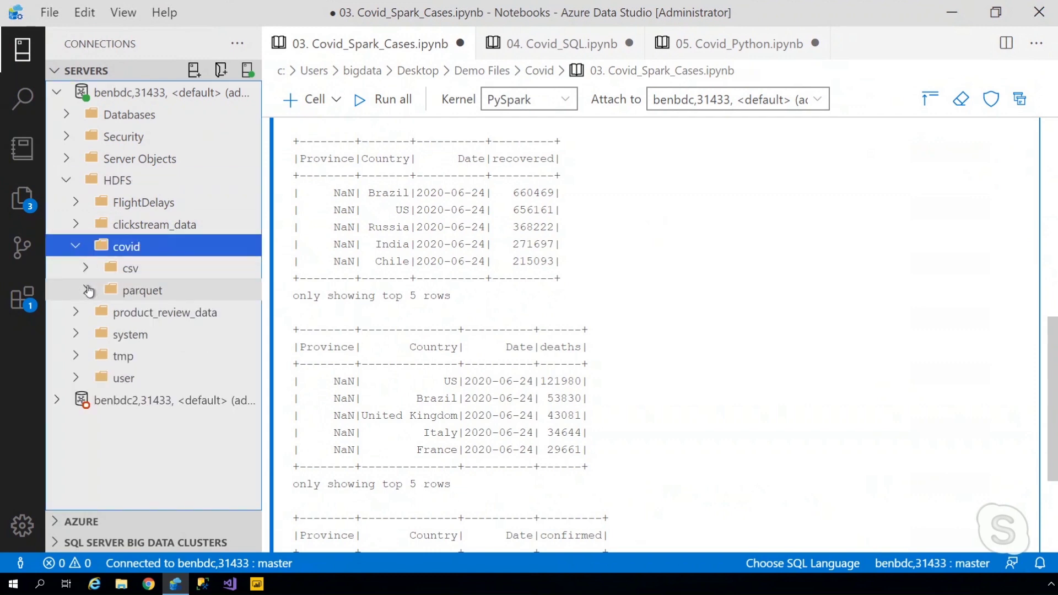
pyautogui.click(96, 313)
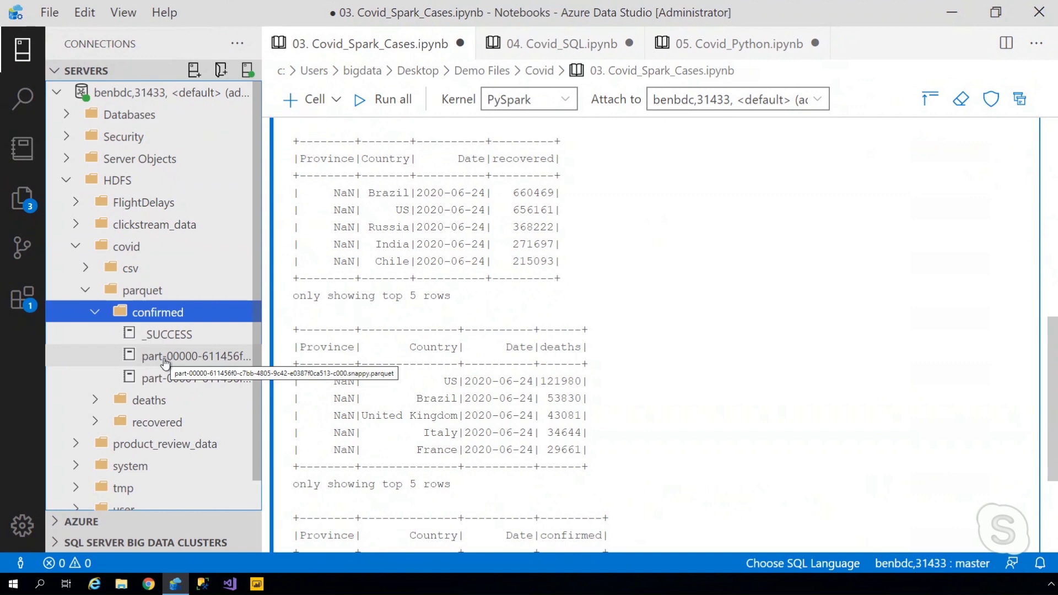
pyautogui.click(96, 400)
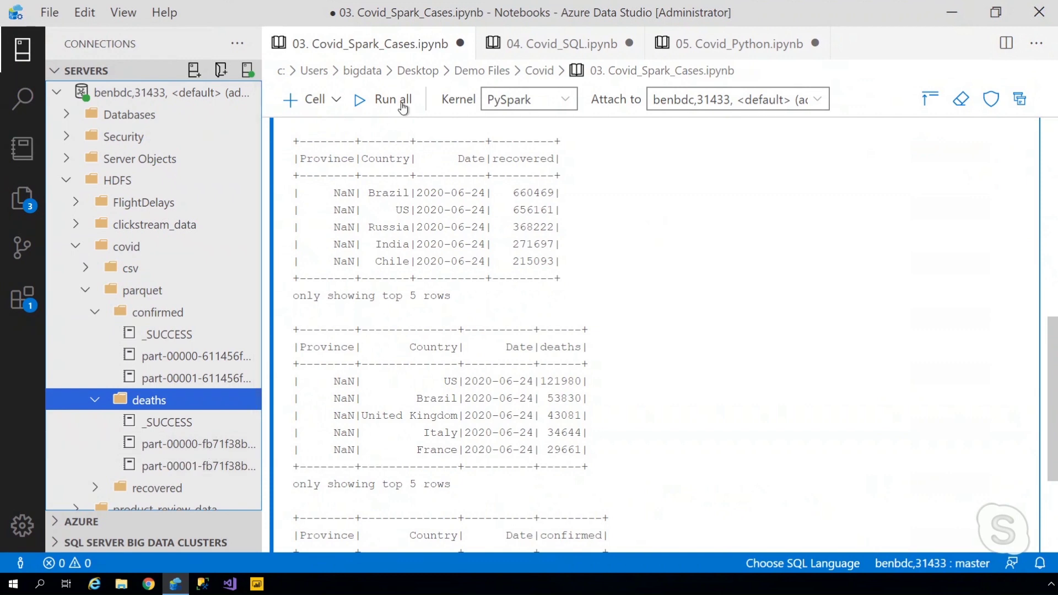
# Close the 03 Spark cases notebook without saving and run the USE COVID cell.
pyautogui.rightClick(417, 59)
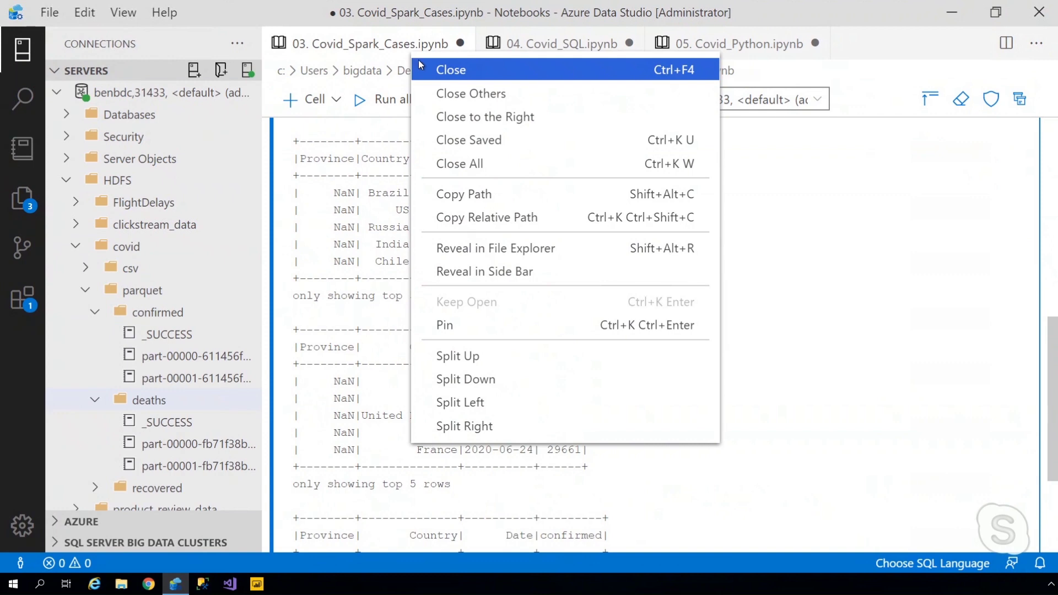
pyautogui.click(418, 65)
pyautogui.click(552, 304)
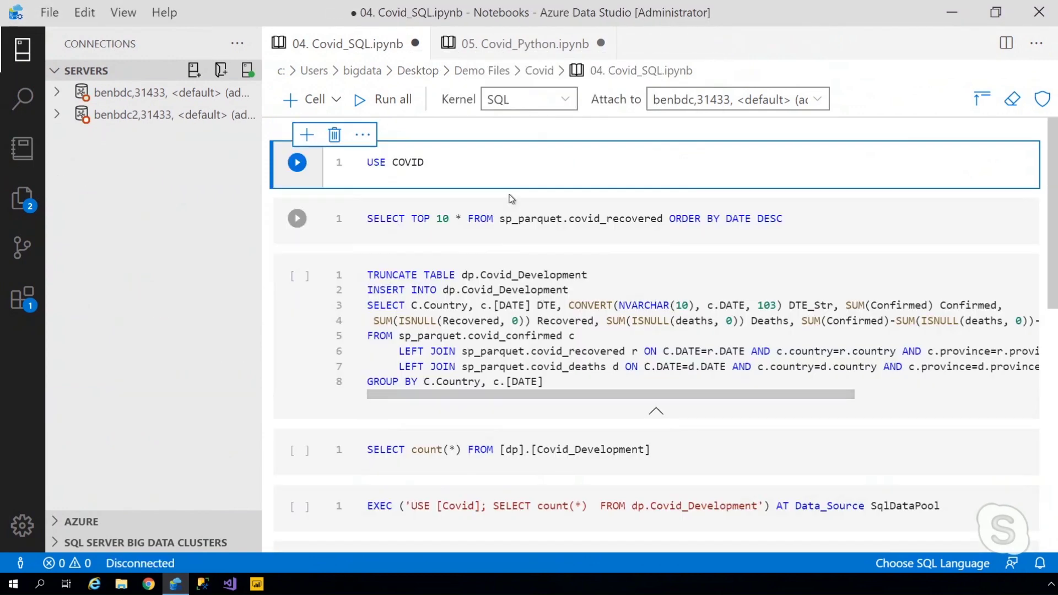
pyautogui.click(297, 163)
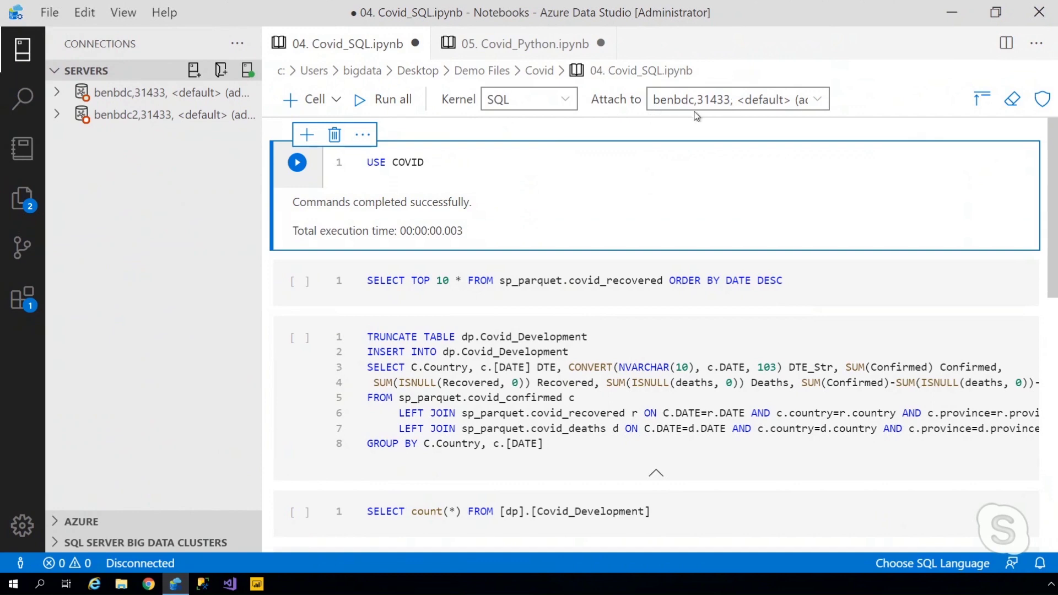
# Run the TOP 10 recovered preview, the TRUNCATE/INSERT reload, and the count(*) check.
pyautogui.moveTo(529, 282)
pyautogui.click(293, 281)
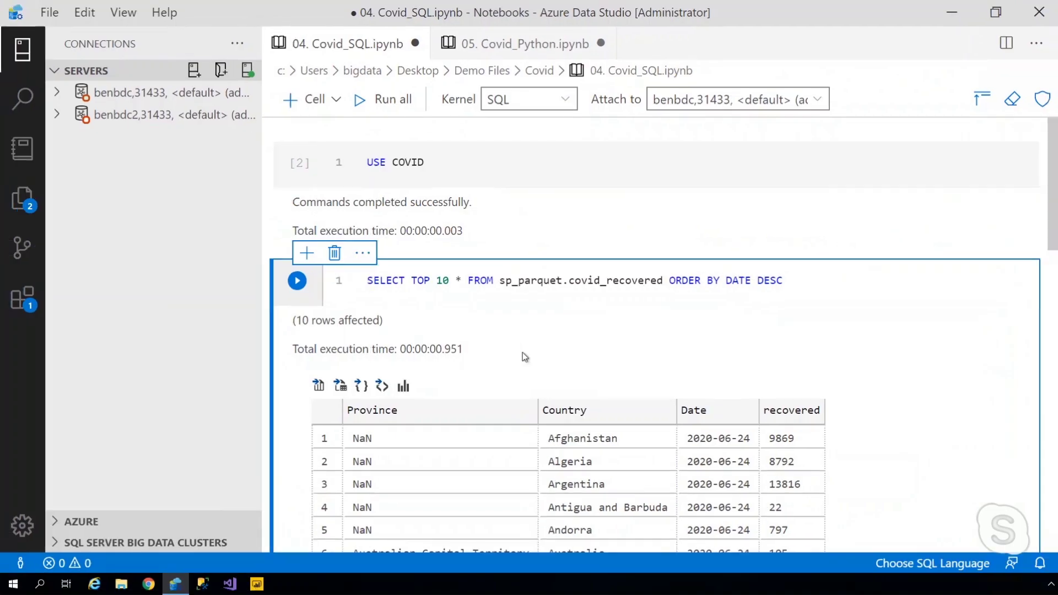
pyautogui.scroll(-3, 525, 356)
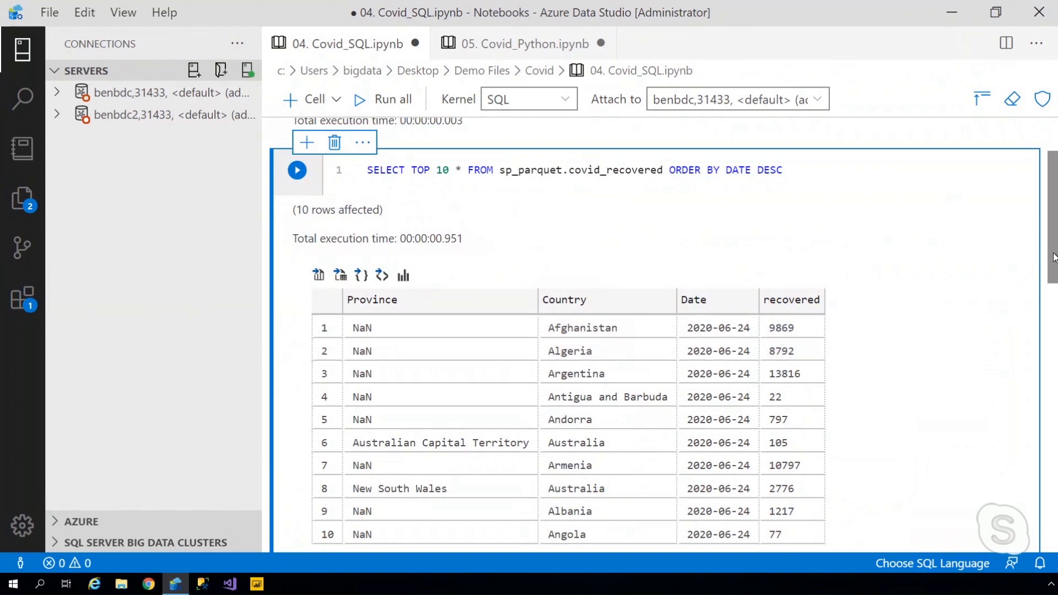
pyautogui.moveTo(1053, 258); pyautogui.dragTo(1044, 364)
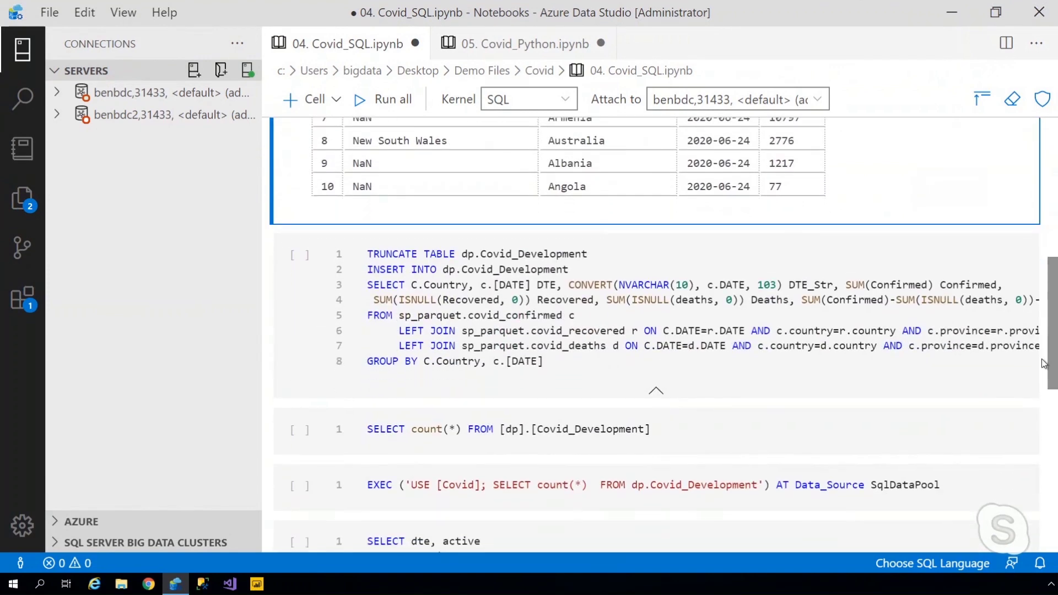
pyautogui.click(293, 256)
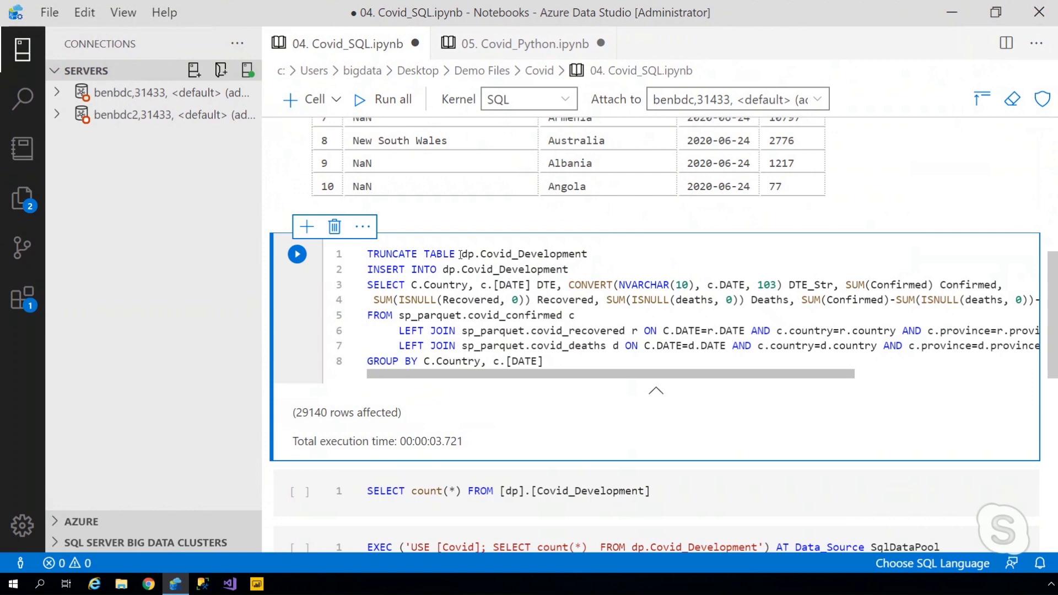
pyautogui.click(296, 490)
pyautogui.scroll(-2, 1046, 302)
pyautogui.scroll(-3, 1046, 301)
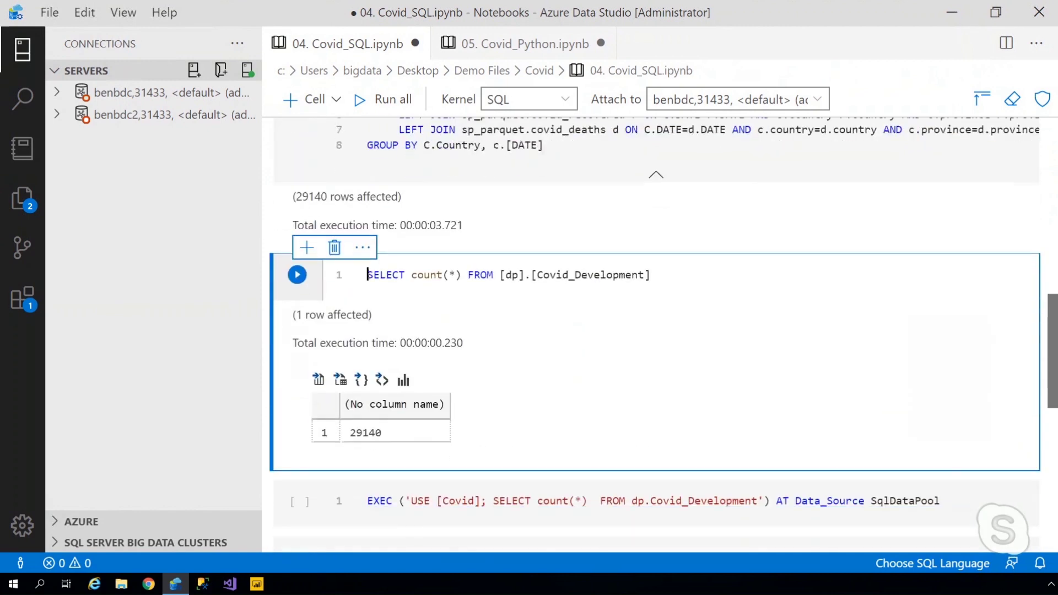
pyautogui.scroll(-1, 1045, 301)
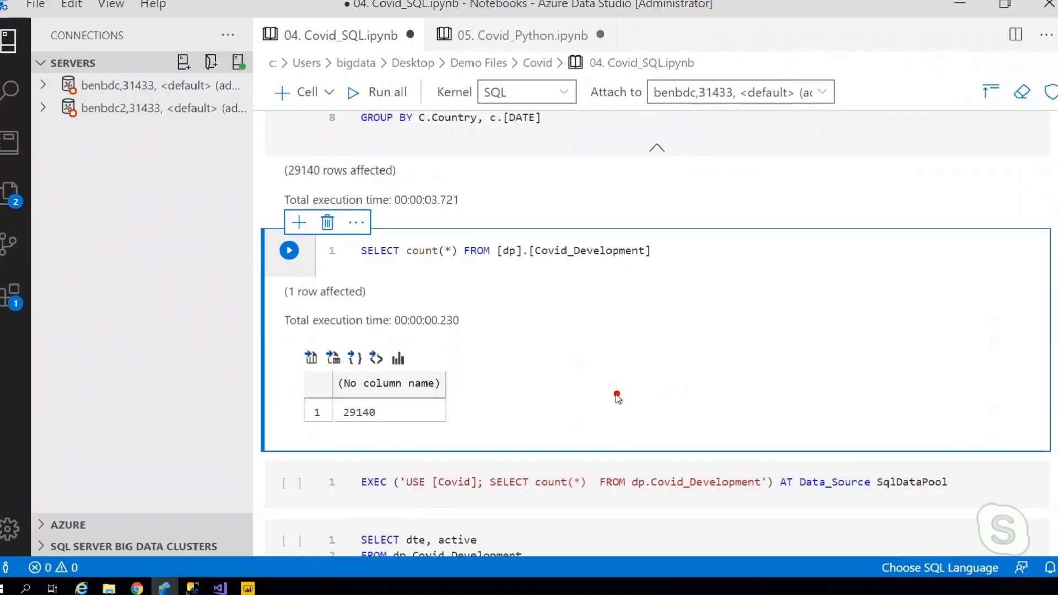
pyautogui.scroll(-3, 619, 391)
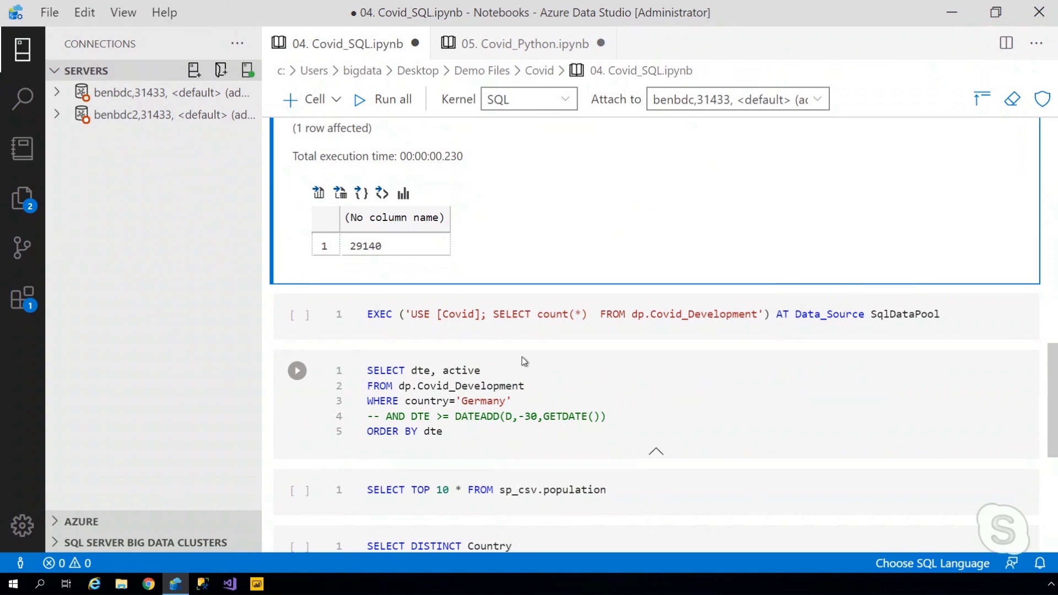
# Run the EXEC ... AT SqlDataPool count cell and review the 14556 and 14584 results.
pyautogui.click(296, 314)
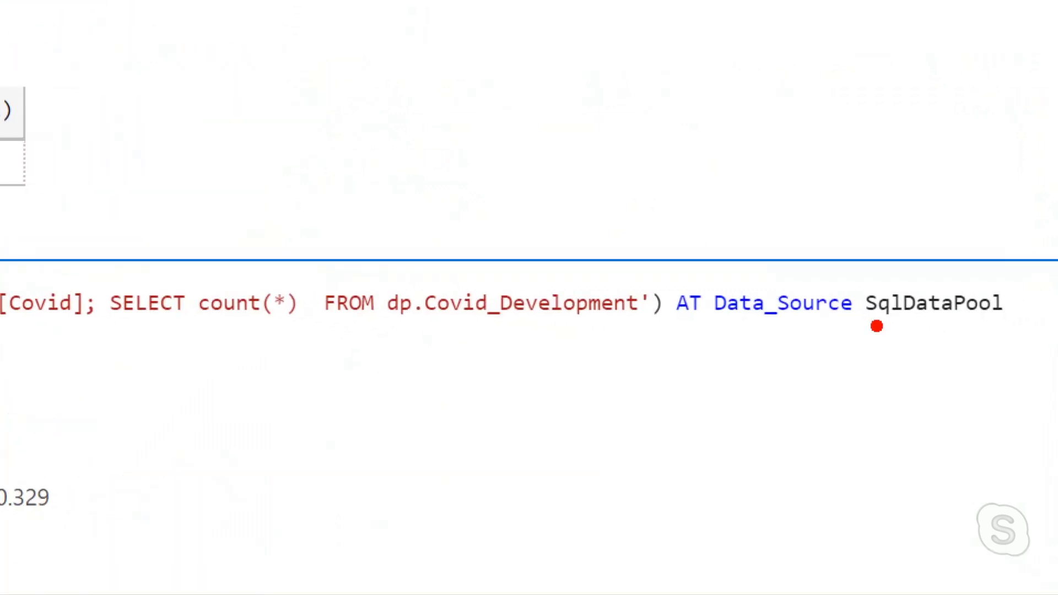
pyautogui.moveTo(855, 329); pyautogui.dragTo(982, 329)
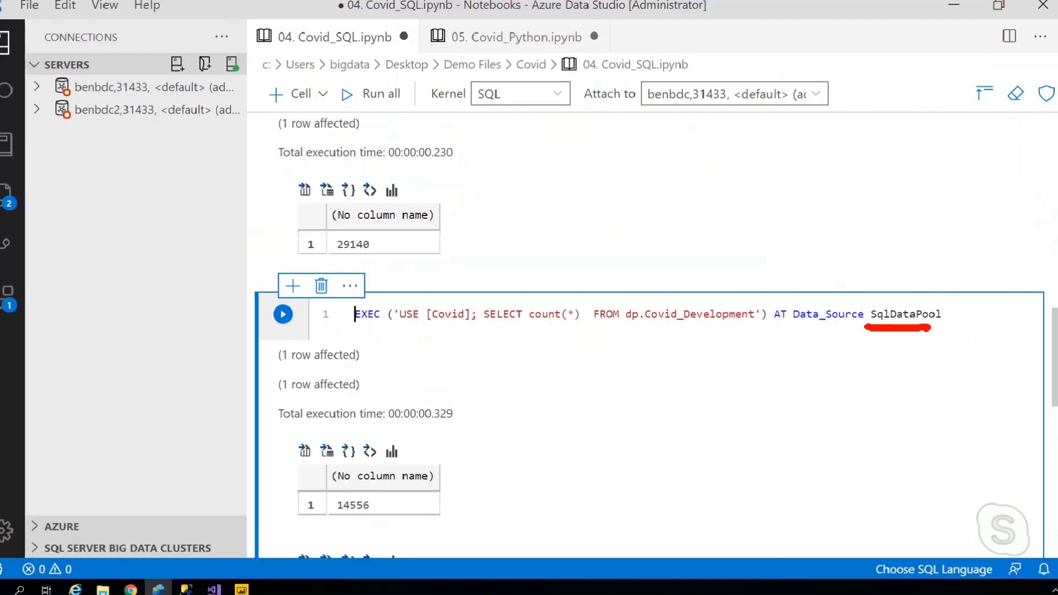
pyautogui.scroll(-1, 571, 388)
pyautogui.scroll(-2, 572, 387)
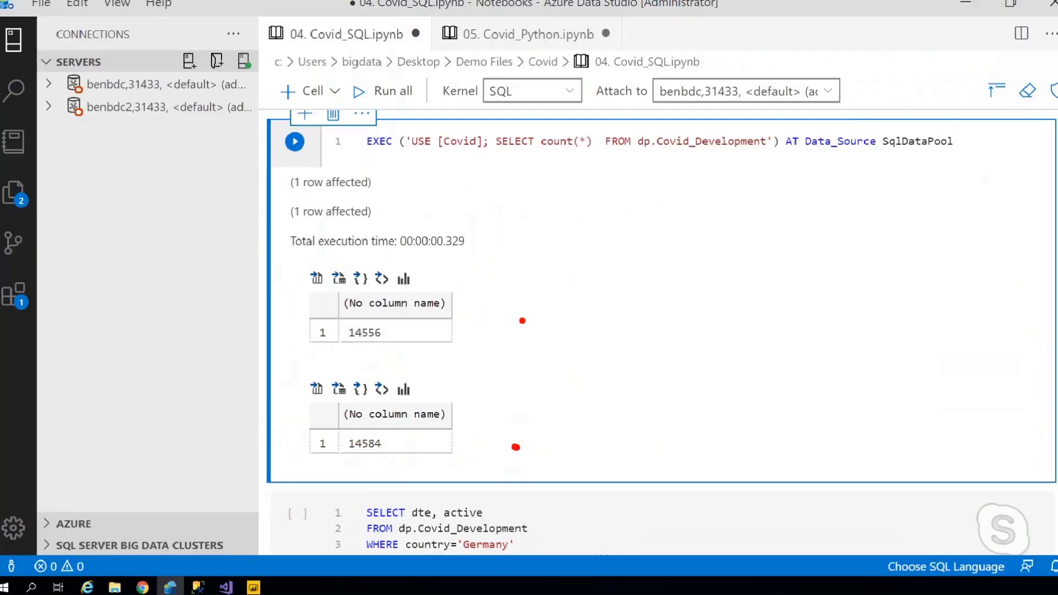
pyautogui.scroll(-2, 573, 478)
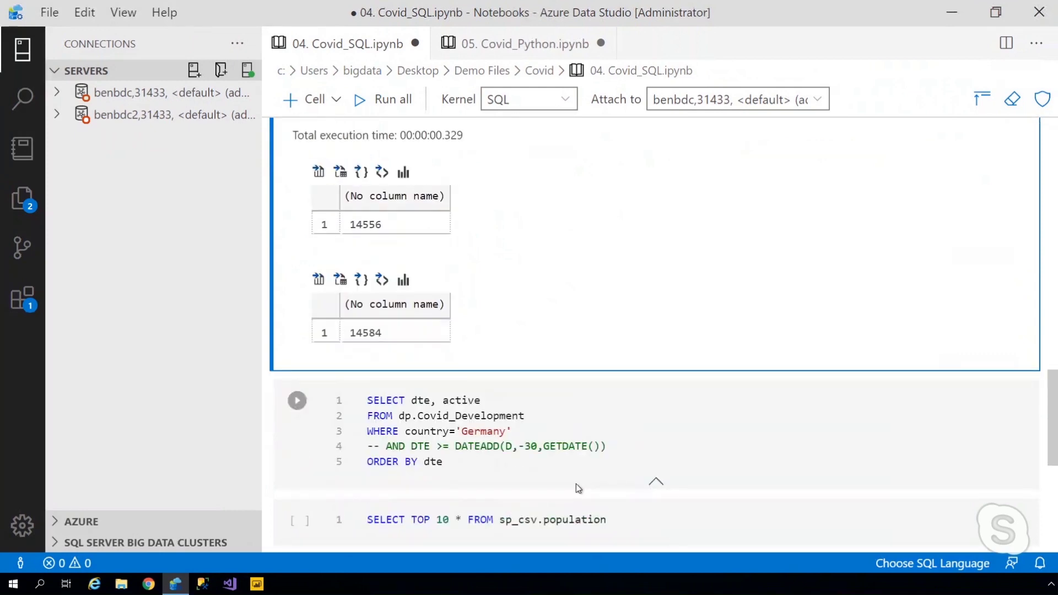
pyautogui.scroll(-2, 577, 484)
# Run the Germany dte/active query and show it as a chart with Vertical data direction.
pyautogui.click(299, 294)
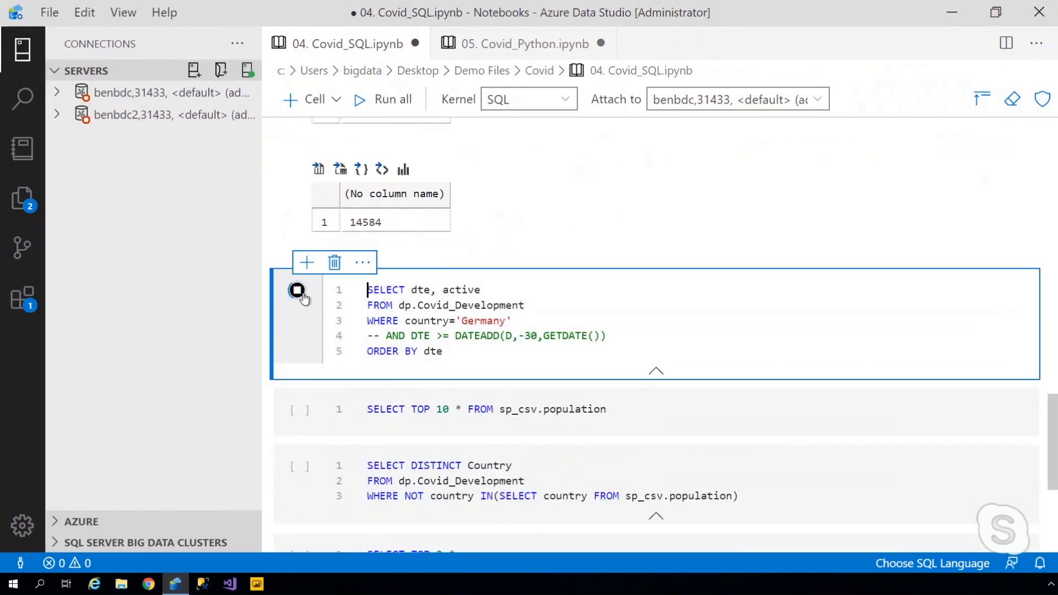
pyautogui.scroll(-3, 432, 354)
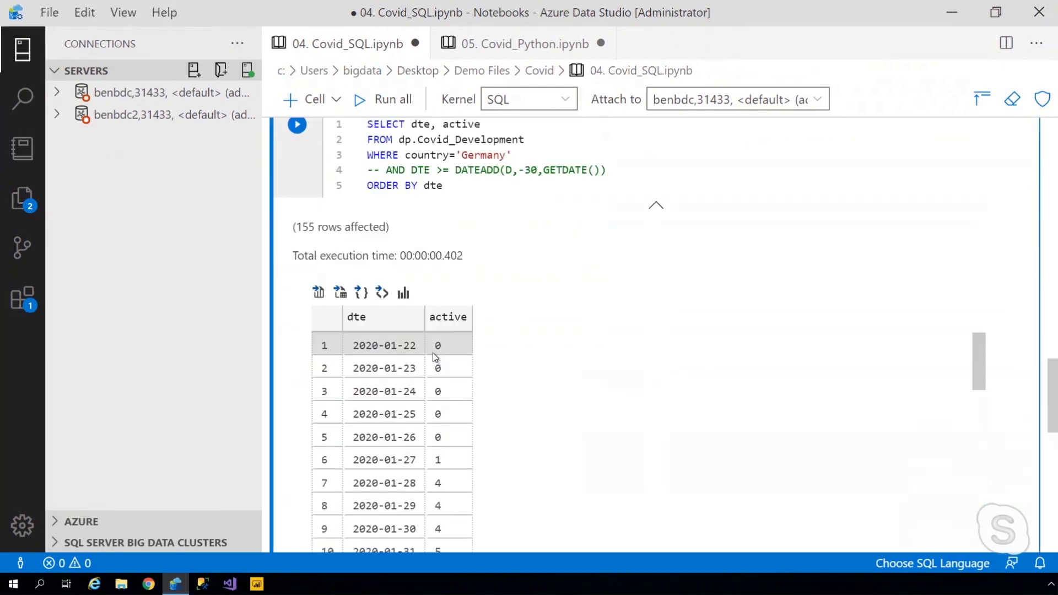
pyautogui.scroll(-1, 446, 338)
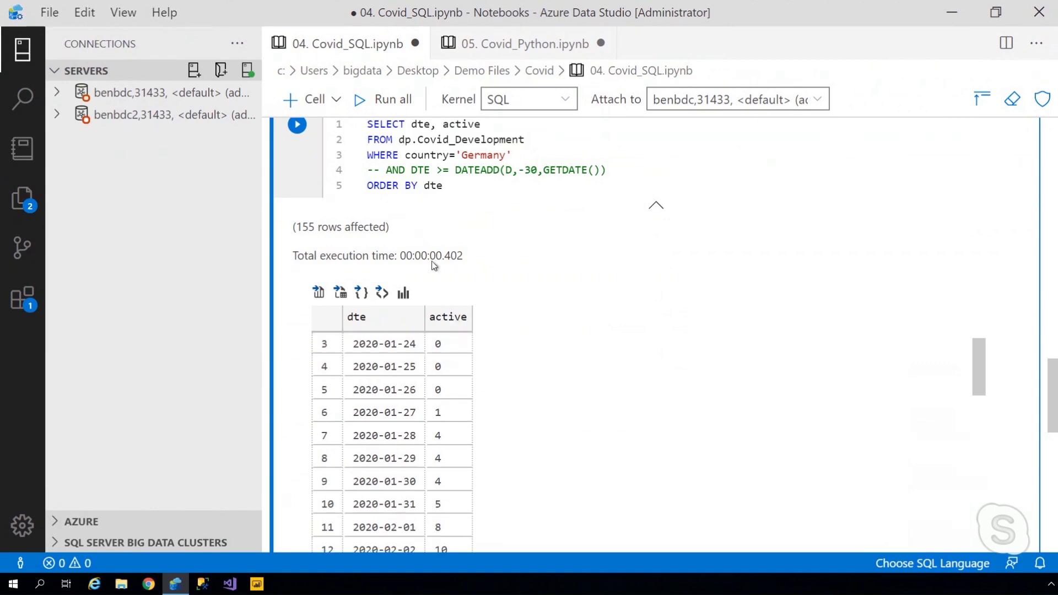
pyautogui.click(405, 293)
pyautogui.click(541, 317)
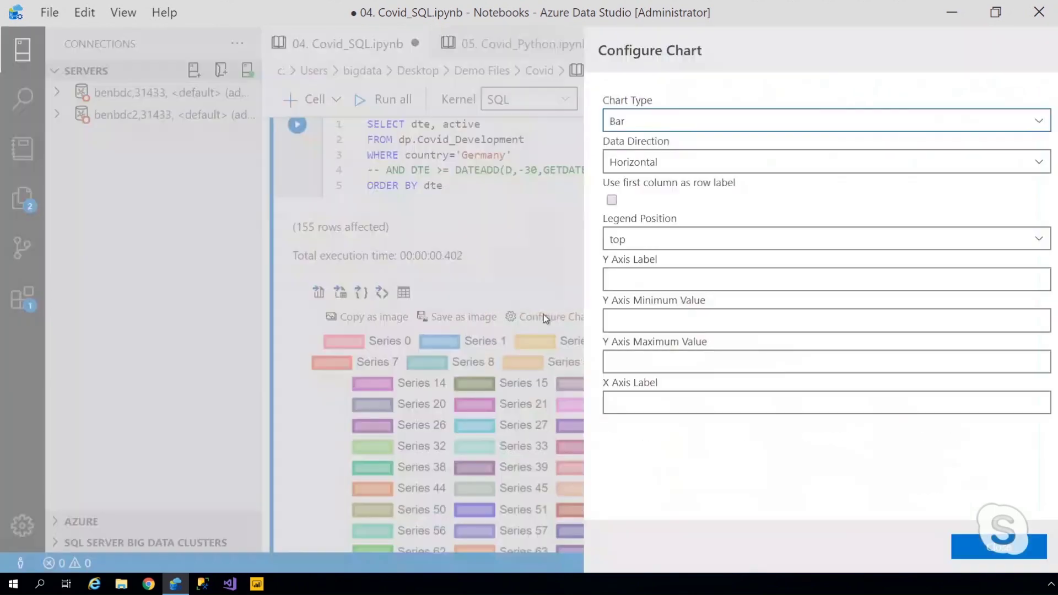
pyautogui.click(664, 165)
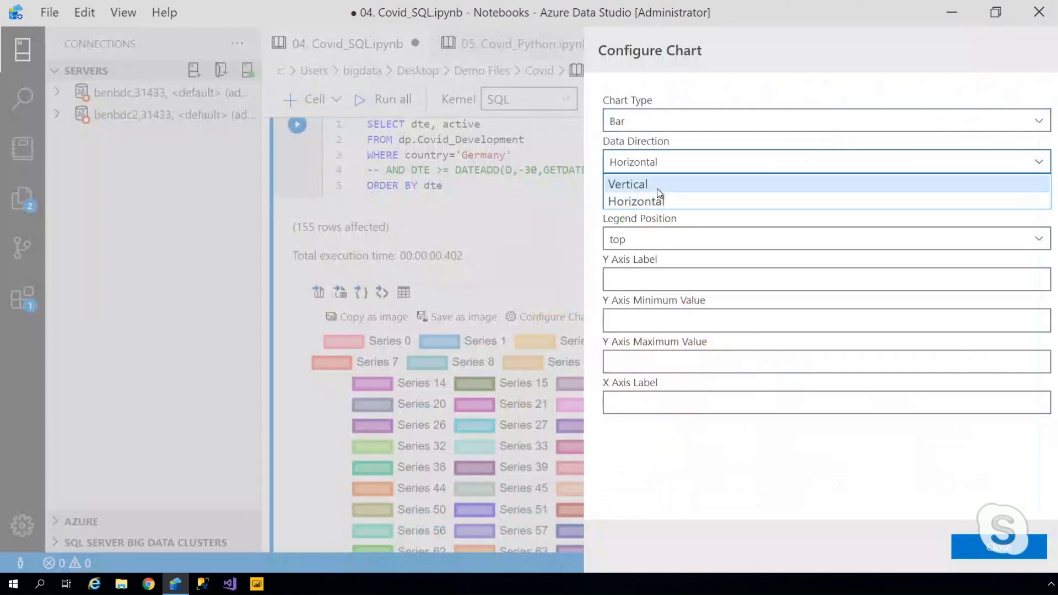
pyautogui.click(659, 182)
pyautogui.click(984, 545)
pyautogui.scroll(-2, 987, 519)
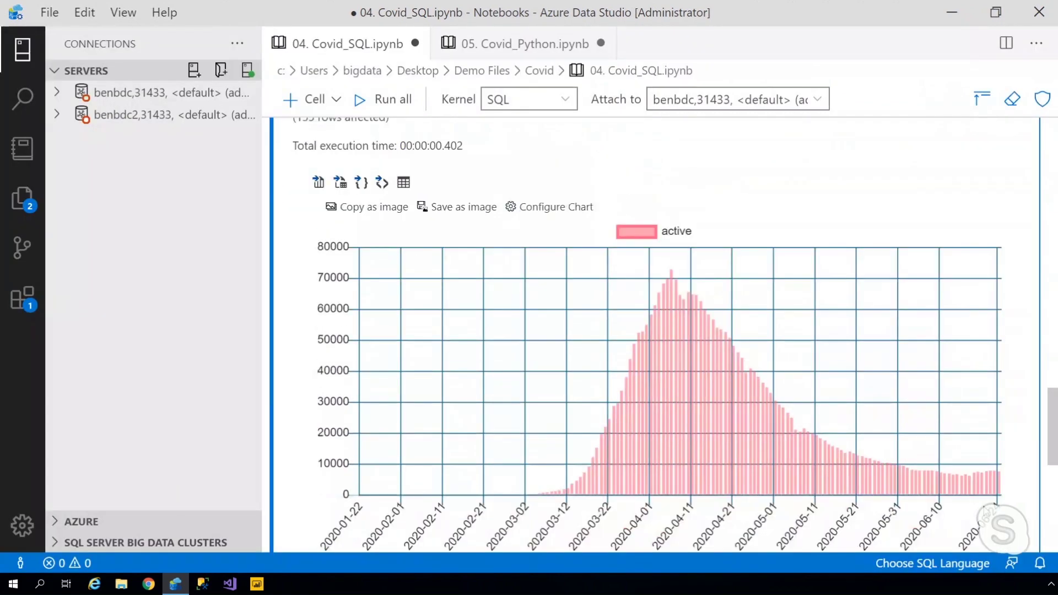
pyautogui.scroll(-1, 988, 506)
pyautogui.moveTo(1053, 455); pyautogui.dragTo(1054, 546)
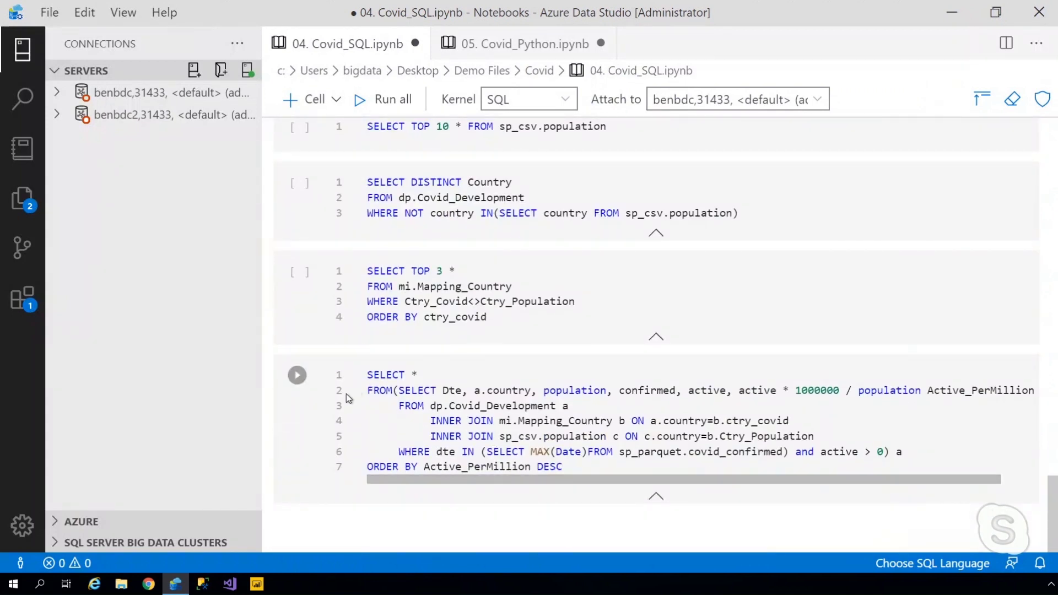
# Run the Mapping_Country/population active-per-million query, then move to the 05. Covid_Python notebook.
pyautogui.click(296, 375)
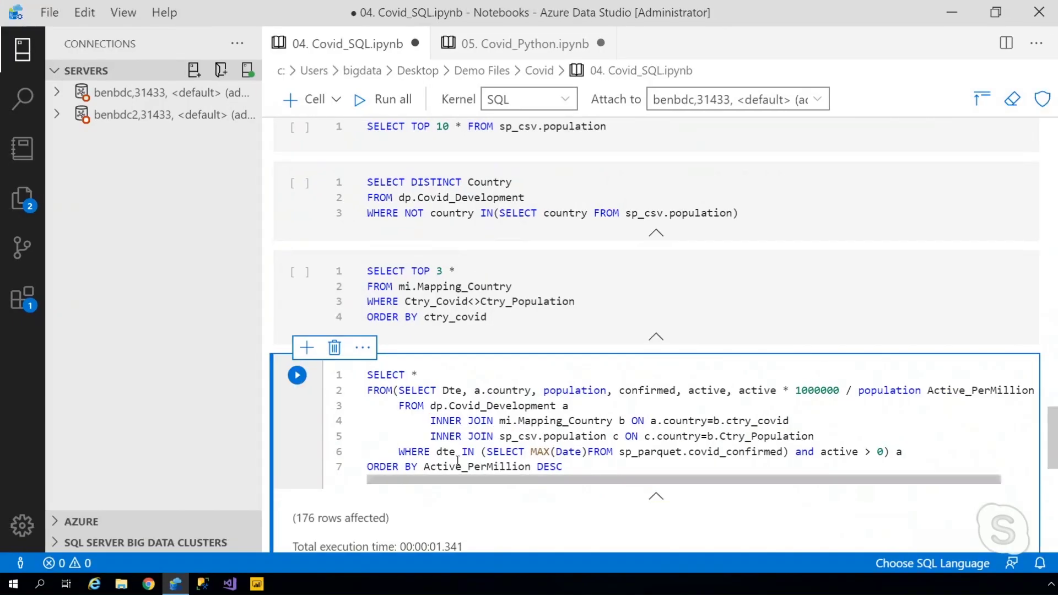
pyautogui.scroll(-2, 468, 465)
pyautogui.scroll(-3, 469, 466)
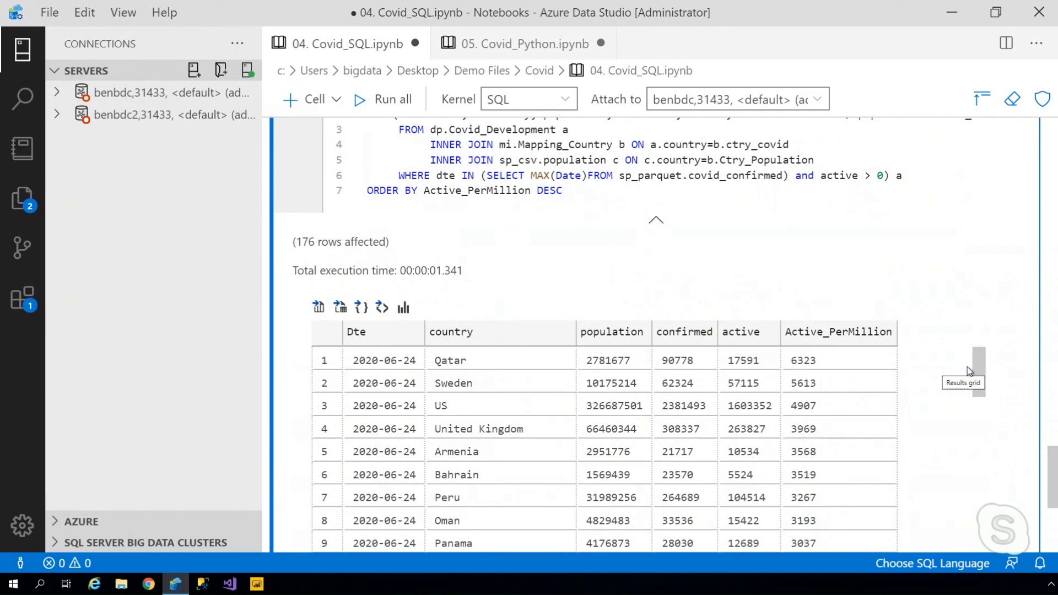
pyautogui.click(553, 47)
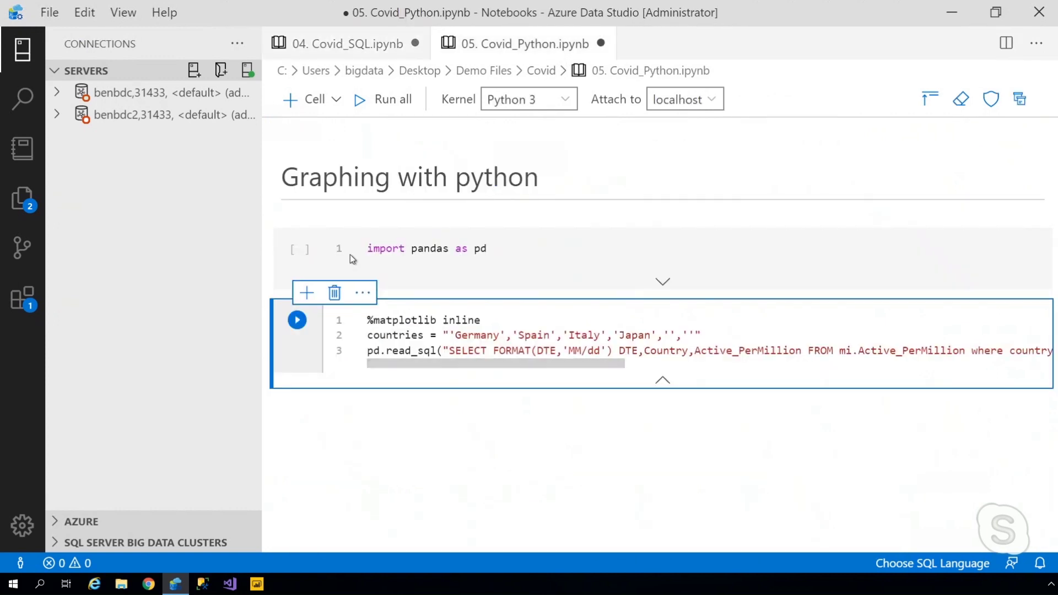
# Run the matplotlib cell charting active cases per million for Germany, Spain, Italy and Japan.
pyautogui.click(298, 321)
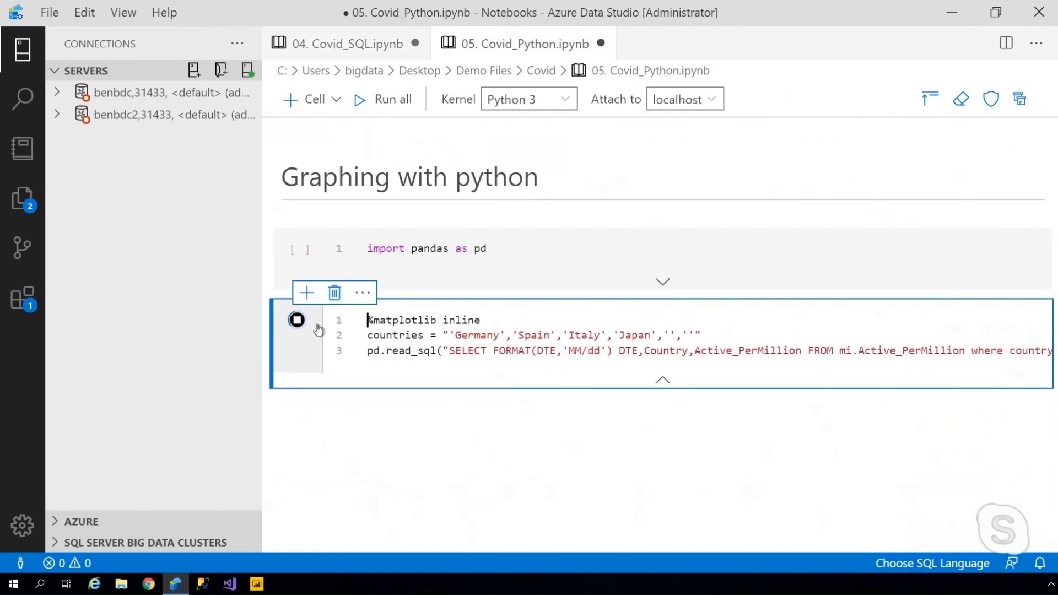
pyautogui.scroll(-2, 544, 412)
pyautogui.scroll(-2, 544, 411)
pyautogui.scroll(-1, 544, 412)
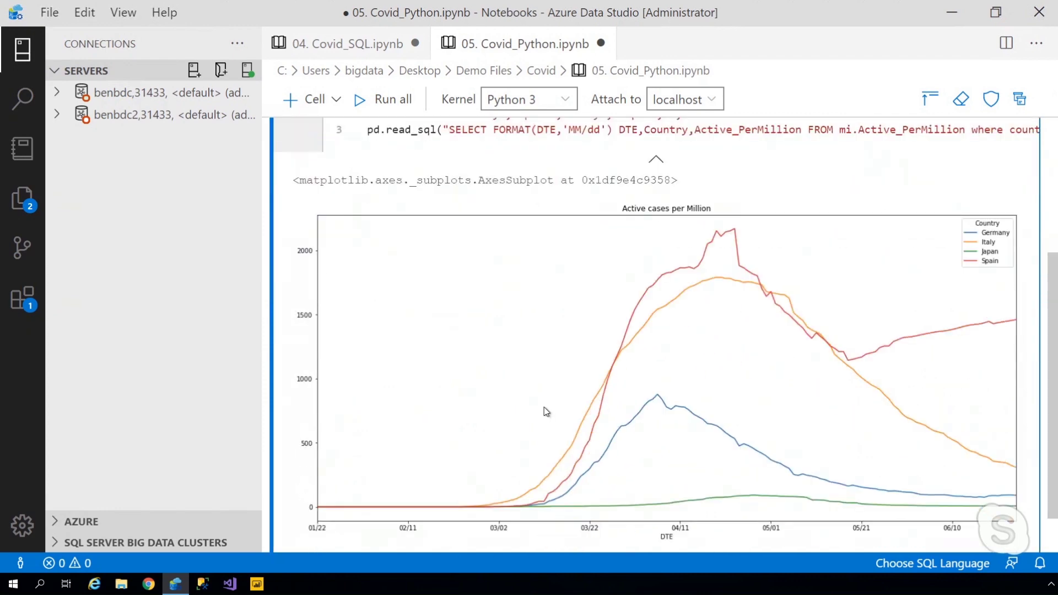